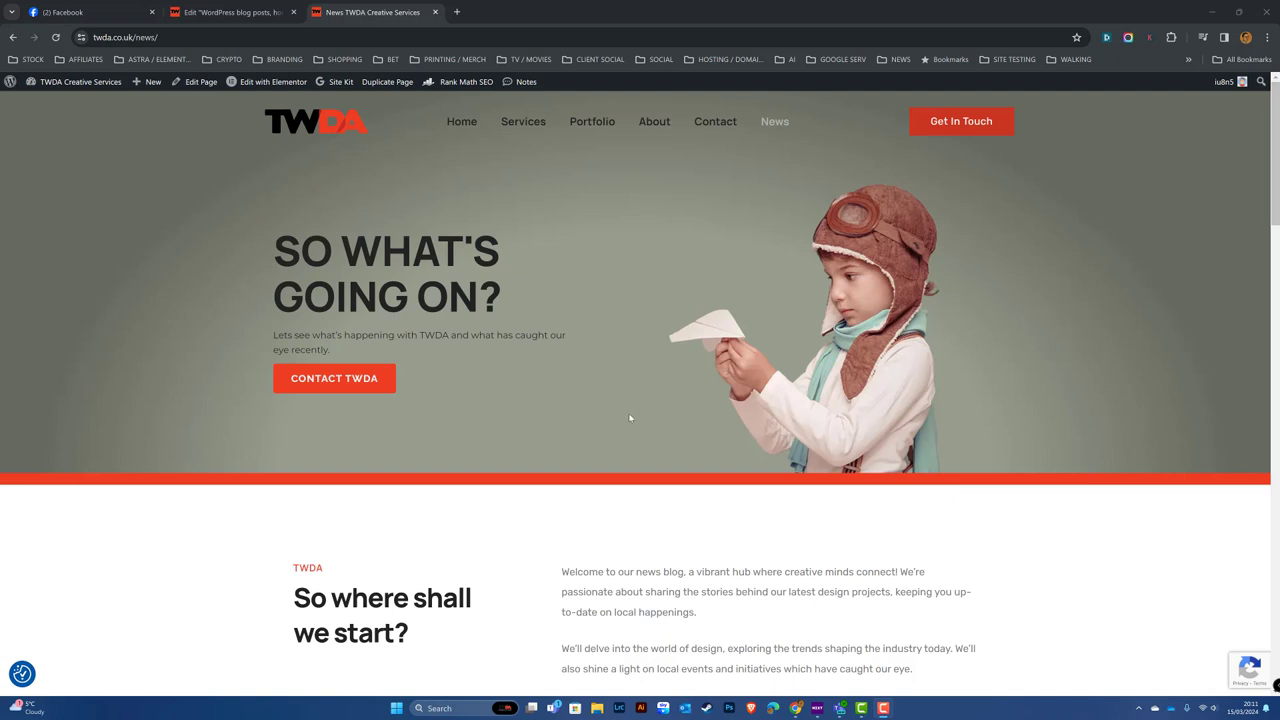
Inspect the News page blog card, which lacks a featured image and shows a long opening-text excerpt.
{"action": "scroll", "coordinate": [545, 405], "scroll_direction": "down", "scroll_amount": 2}
{"action": "scroll", "coordinate": [560, 391], "scroll_direction": "down", "scroll_amount": 1}
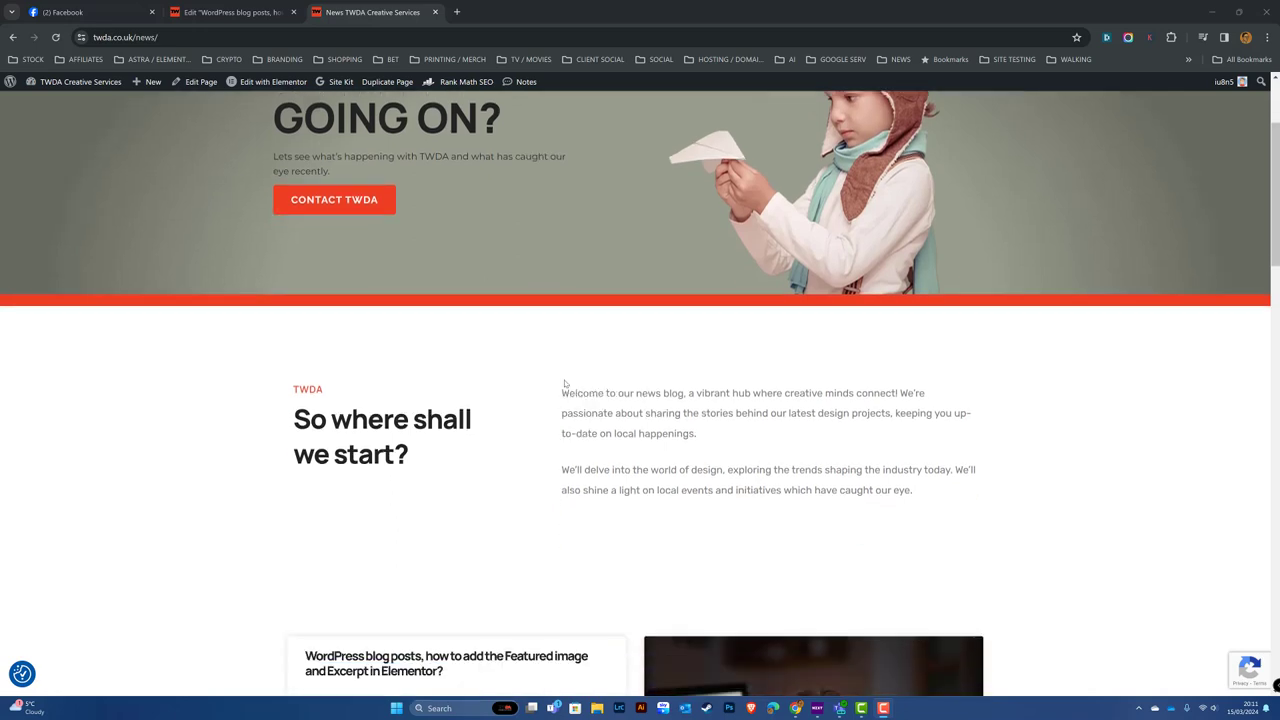
{"action": "scroll", "coordinate": [565, 380], "scroll_direction": "down", "scroll_amount": 6}
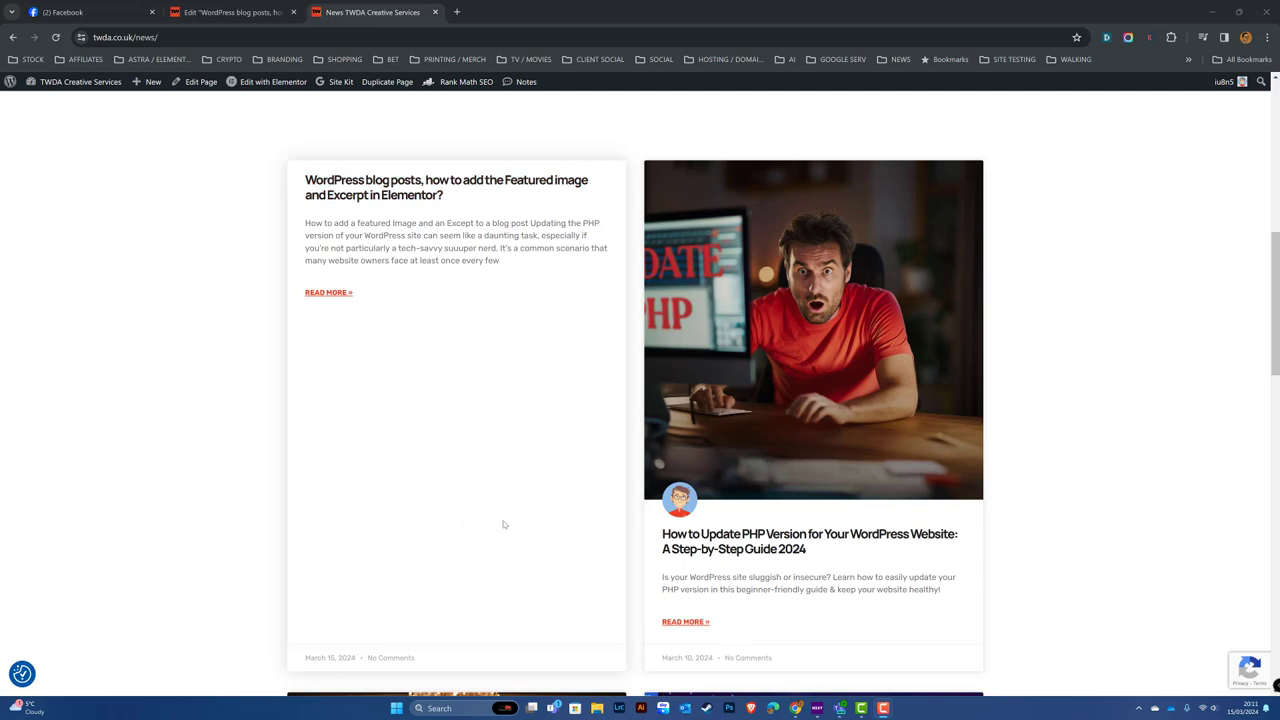
{"action": "scroll", "coordinate": [785, 400], "scroll_direction": "up", "scroll_amount": 9}
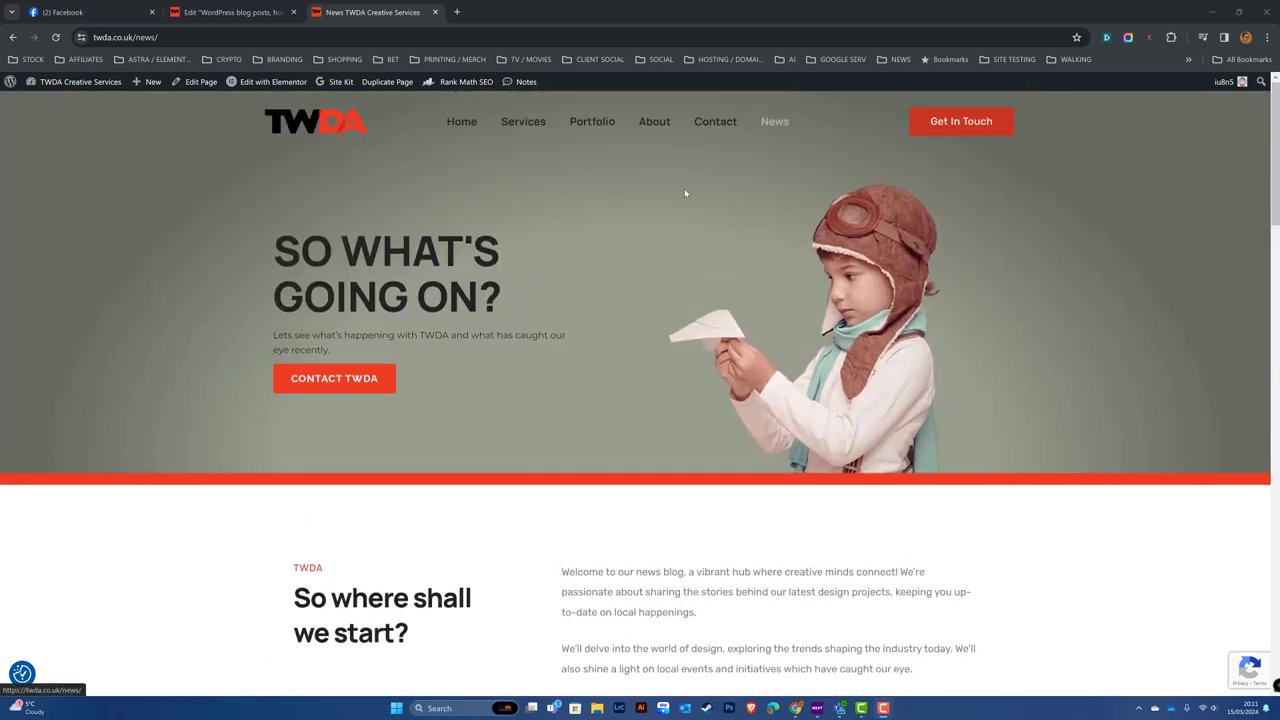
{"action": "scroll", "coordinate": [686, 194], "scroll_direction": "down", "scroll_amount": 6}
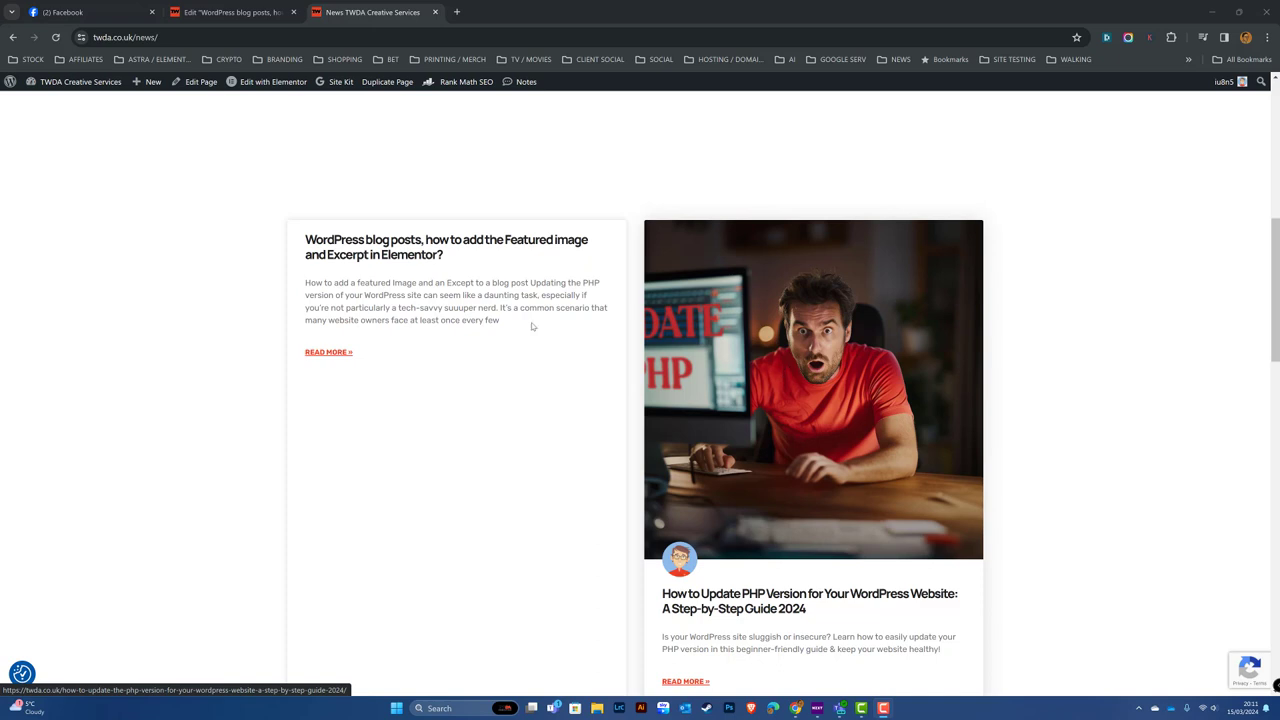
{"action": "scroll", "coordinate": [500, 320], "scroll_direction": "down", "scroll_amount": 1}
{"action": "left_click_drag", "start_coordinate": [509, 270], "coordinate": [306, 228]}
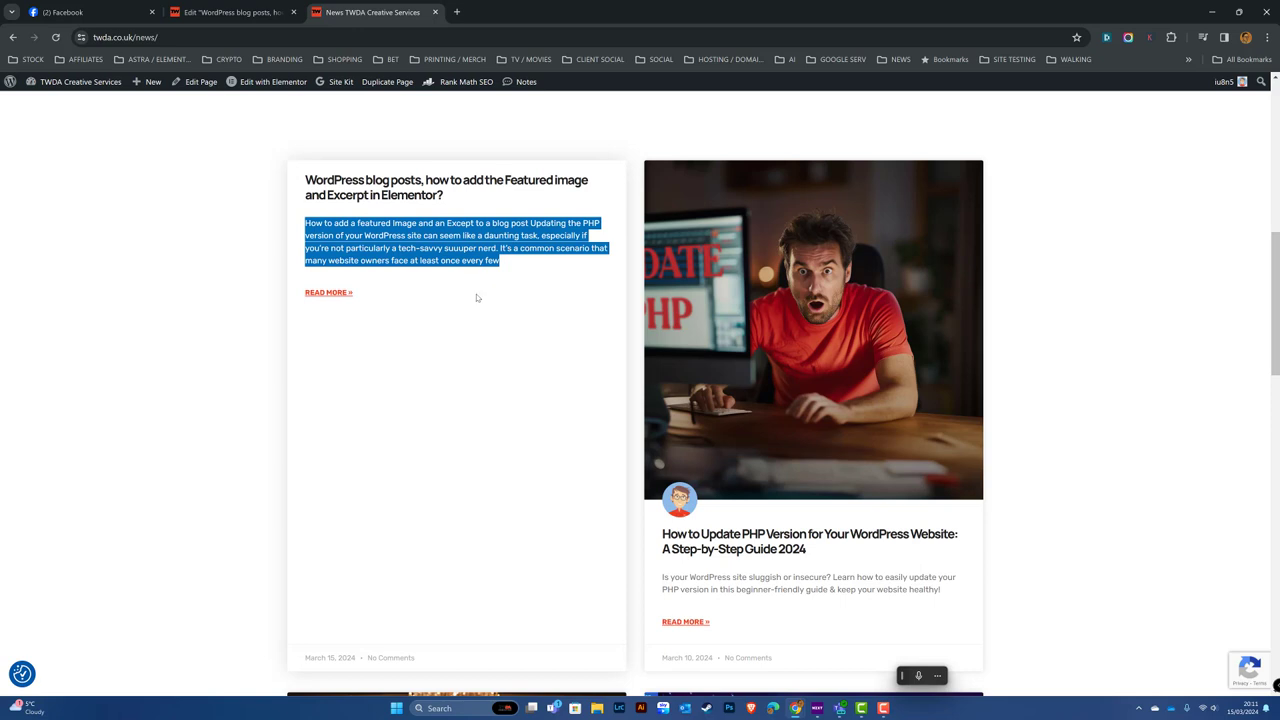
{"action": "scroll", "coordinate": [492, 360], "scroll_direction": "up", "scroll_amount": 1}
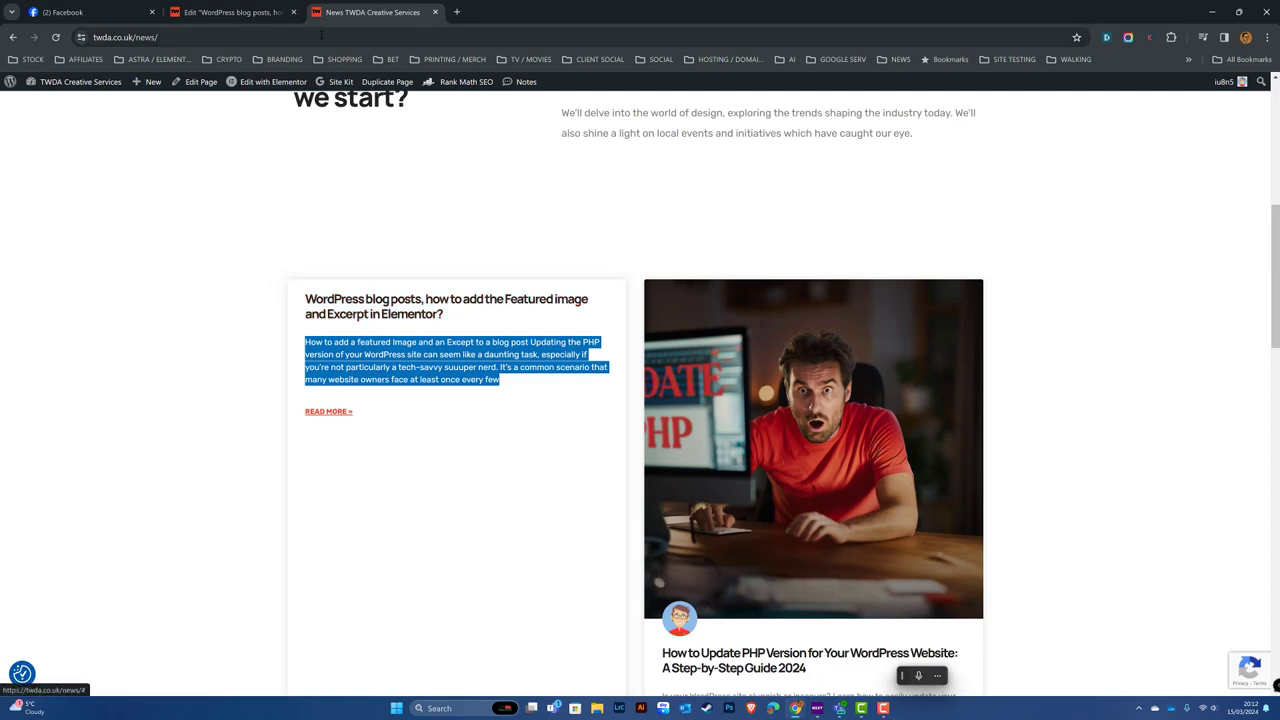
{"action": "left_click", "coordinate": [263, 13]}
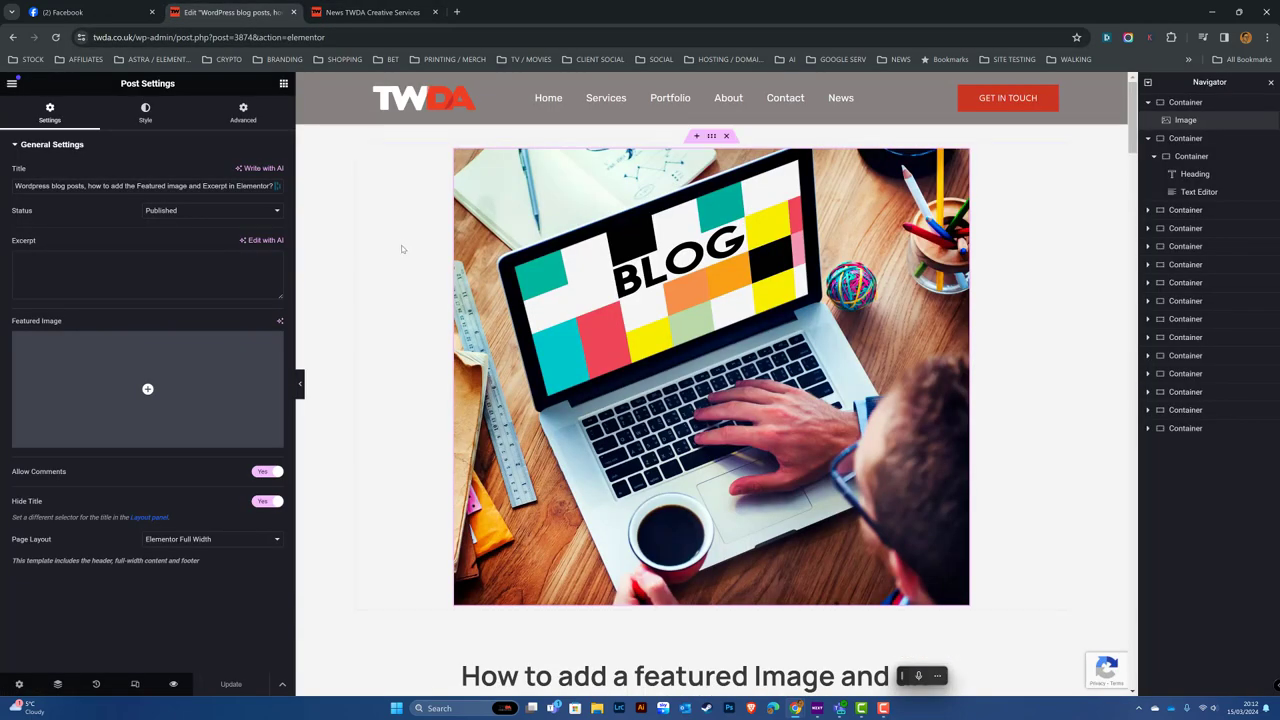
{"action": "scroll", "coordinate": [608, 312], "scroll_direction": "down", "scroll_amount": 4}
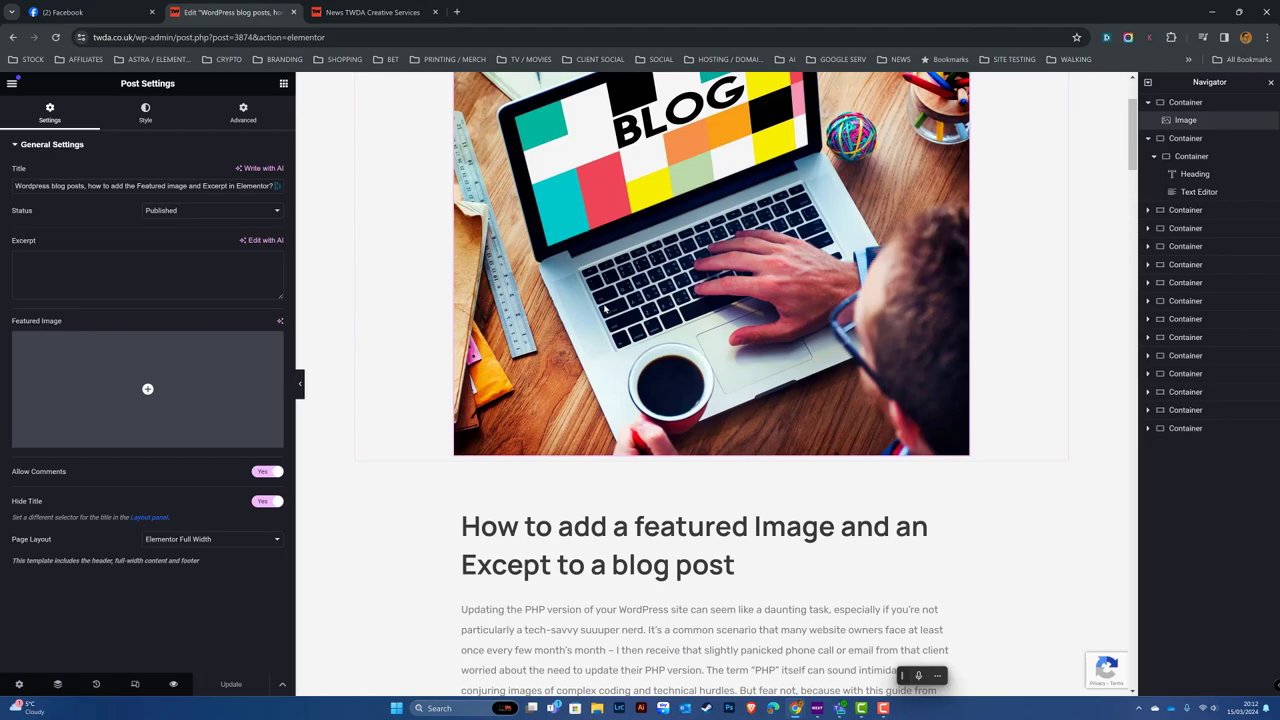
{"action": "scroll", "coordinate": [900, 336], "scroll_direction": "down", "scroll_amount": 15}
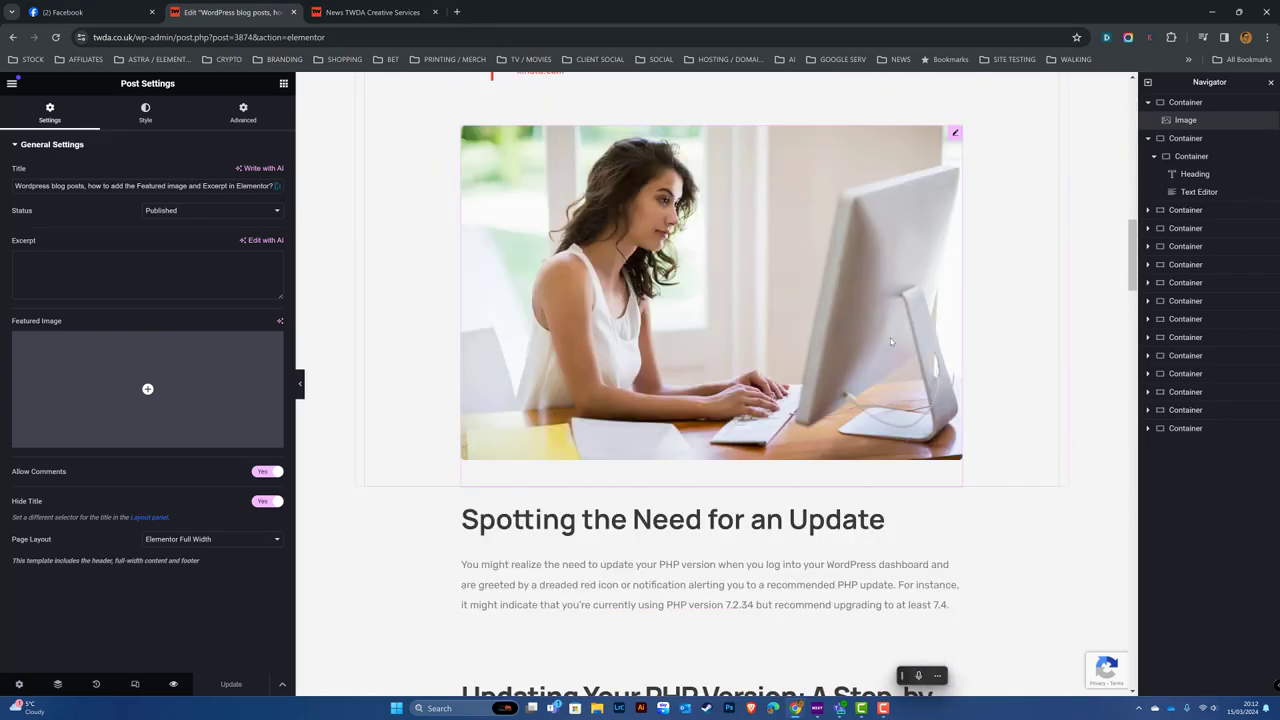
{"action": "scroll", "coordinate": [890, 341], "scroll_direction": "down", "scroll_amount": 2}
{"action": "scroll", "coordinate": [886, 337], "scroll_direction": "up", "scroll_amount": 12}
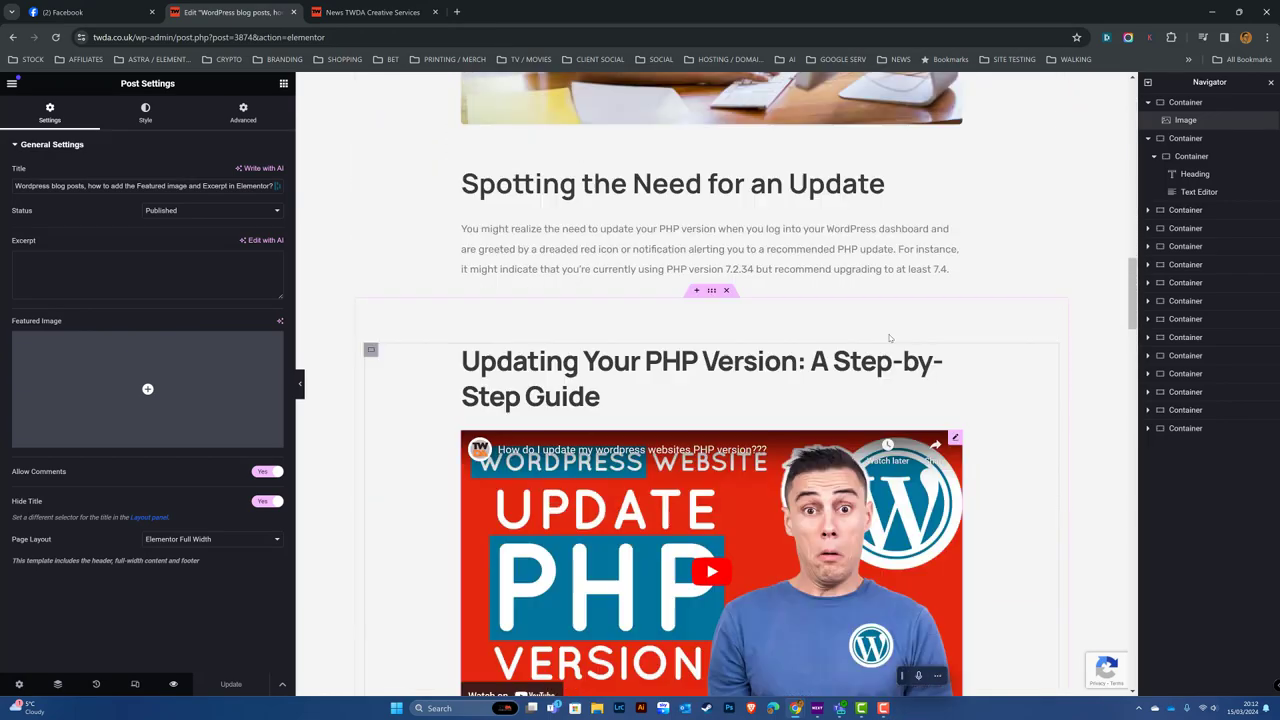
{"action": "scroll", "coordinate": [886, 325], "scroll_direction": "up", "scroll_amount": 8}
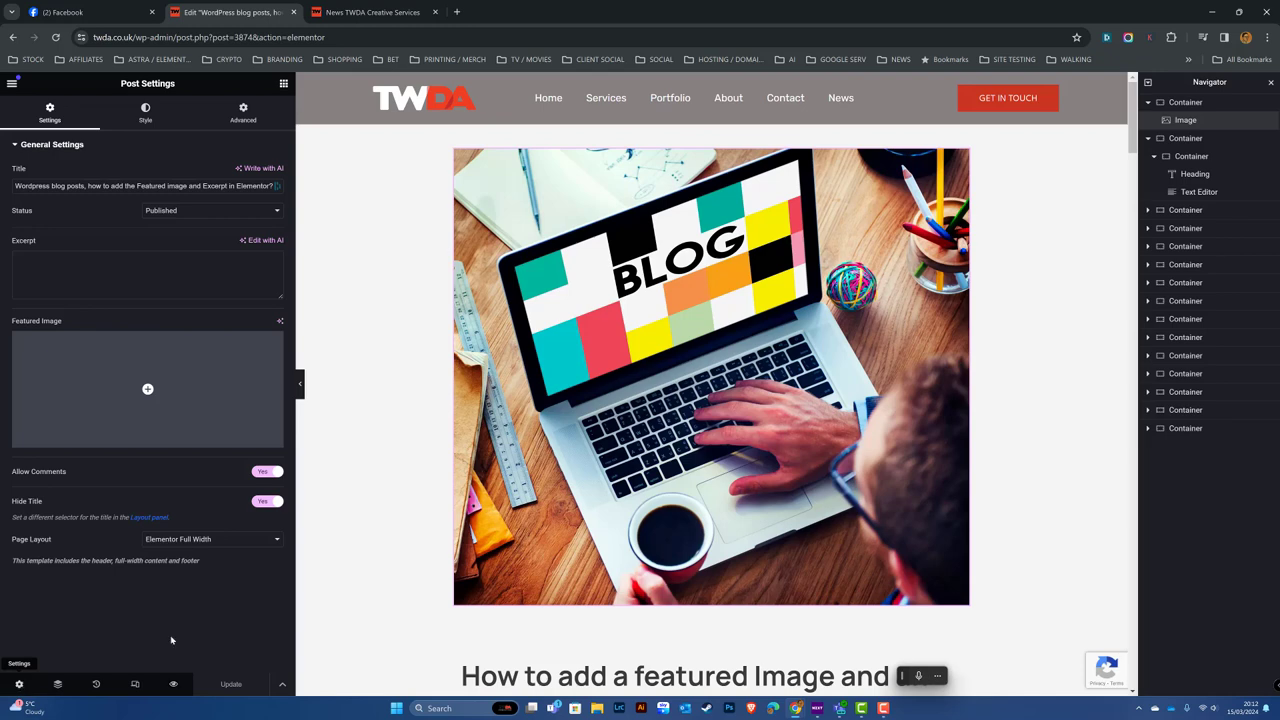
Enter 'How to add a featured image' as the post's excerpt in Post Settings.
{"action": "left_click", "coordinate": [78, 270]}
{"action": "type", "text": "H"}
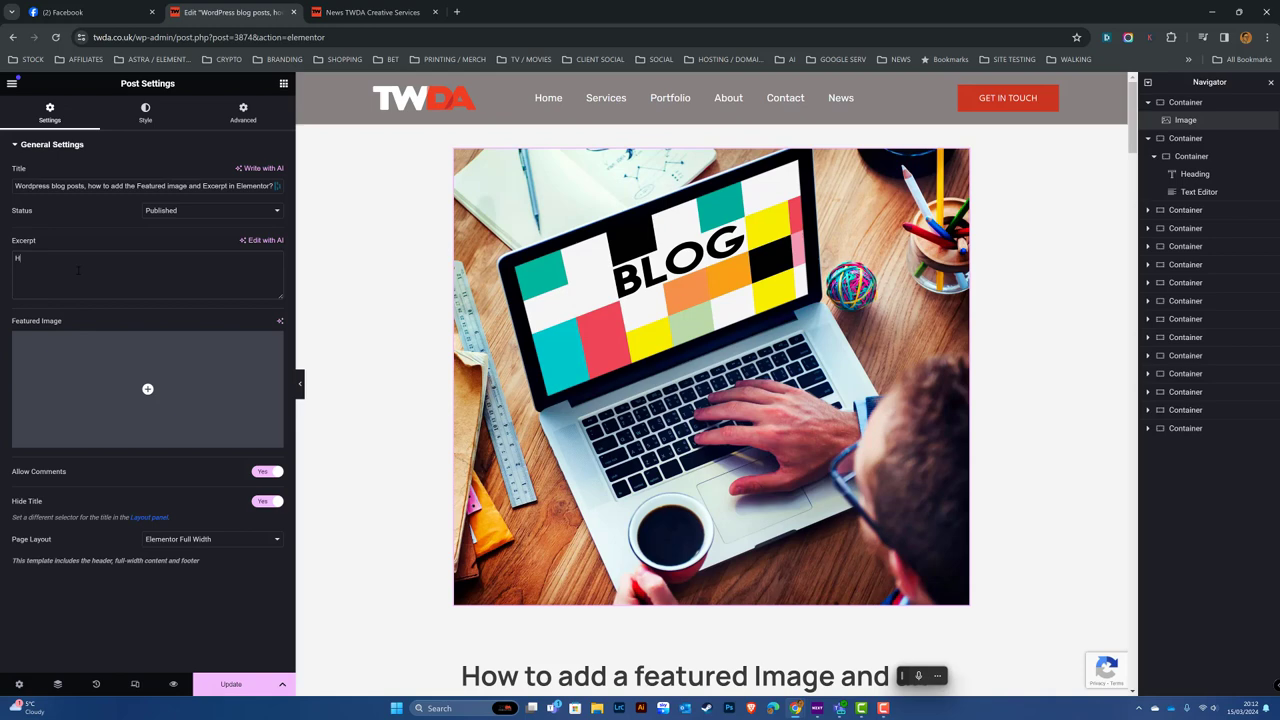
{"action": "type", "text": "ow to add a featured image"}
{"action": "mouse_move", "coordinate": [157, 394]}
Choose the BLOG laptop photo from the Media Library as the post's featured image.
{"action": "left_click", "coordinate": [148, 390]}
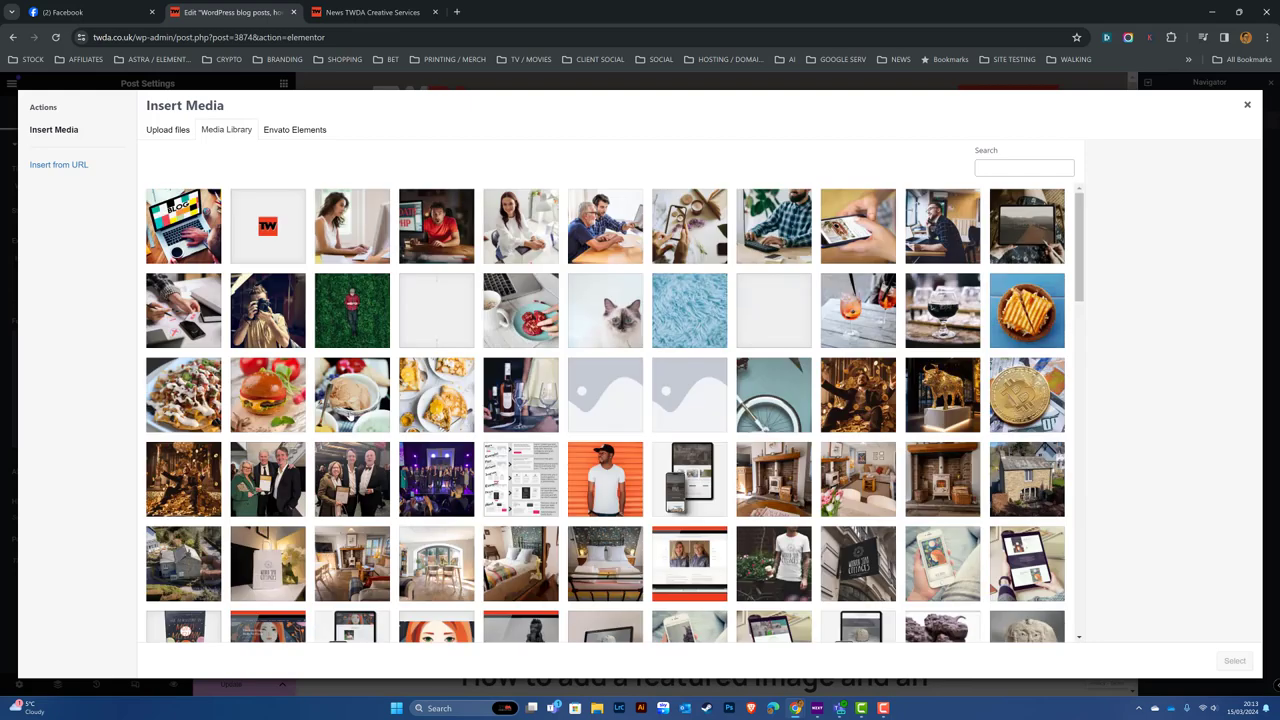
{"action": "left_click", "coordinate": [170, 133]}
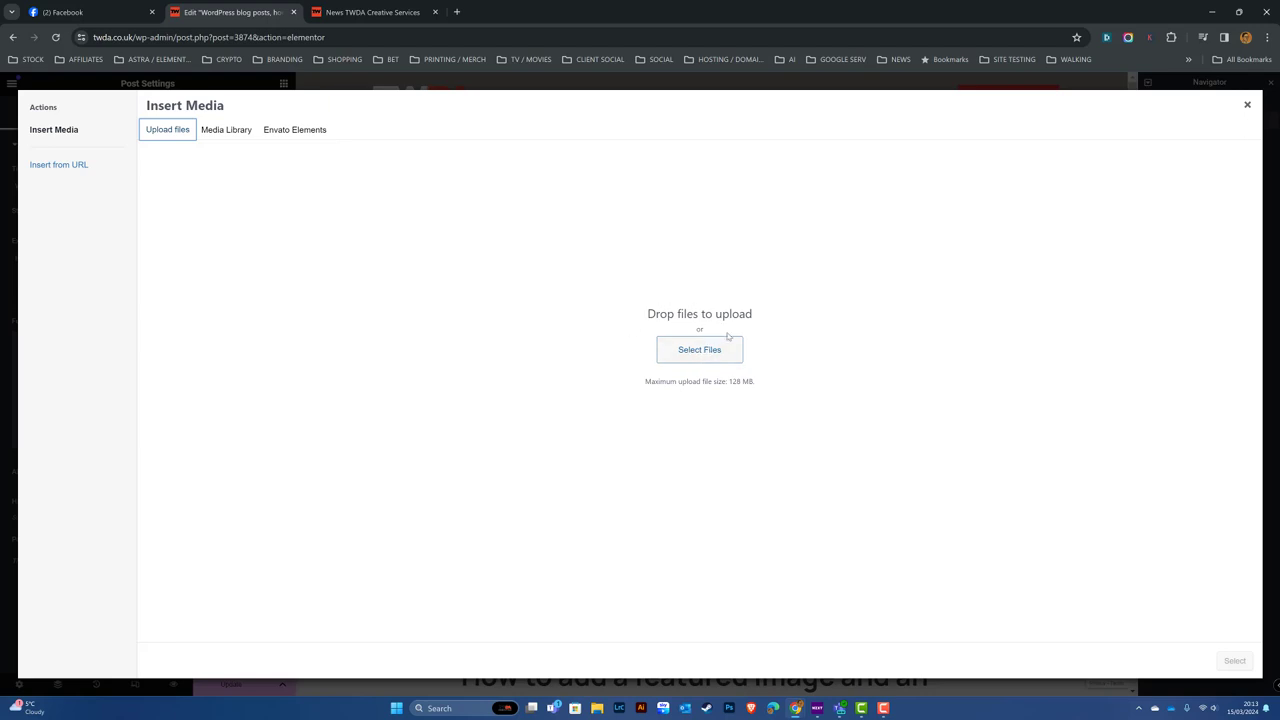
{"action": "left_click", "coordinate": [227, 134]}
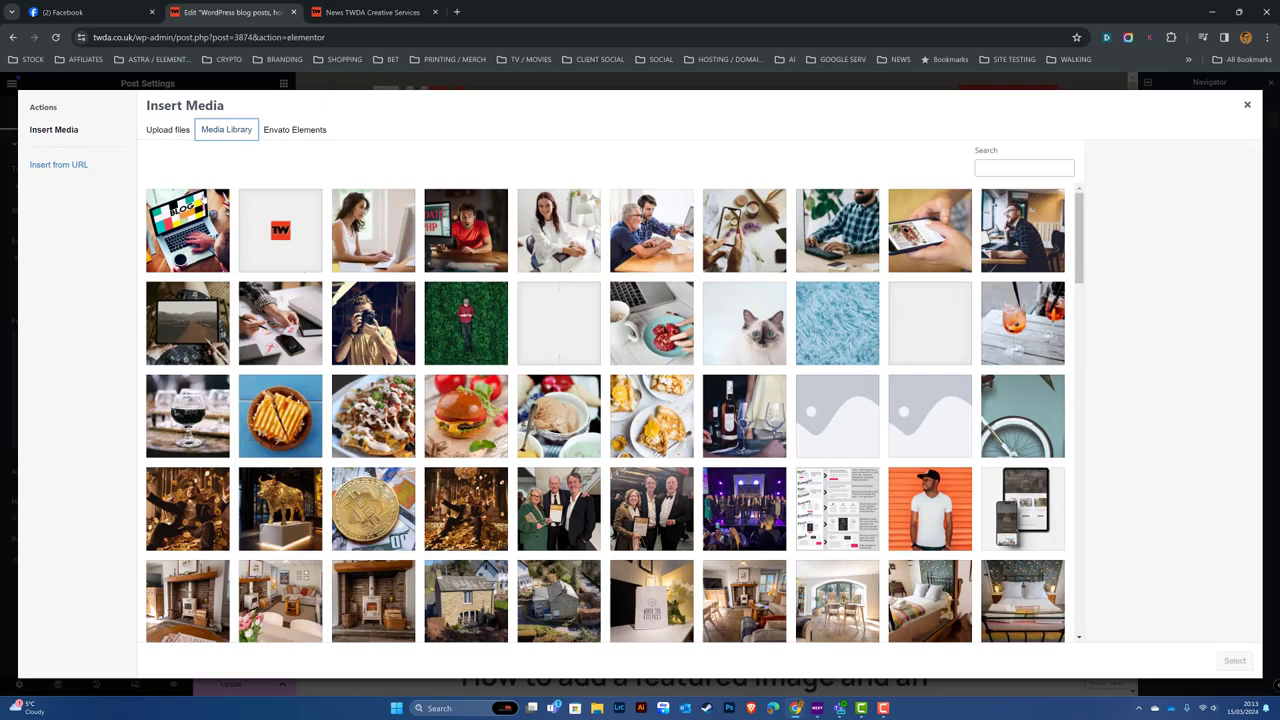
{"action": "left_click", "coordinate": [200, 214]}
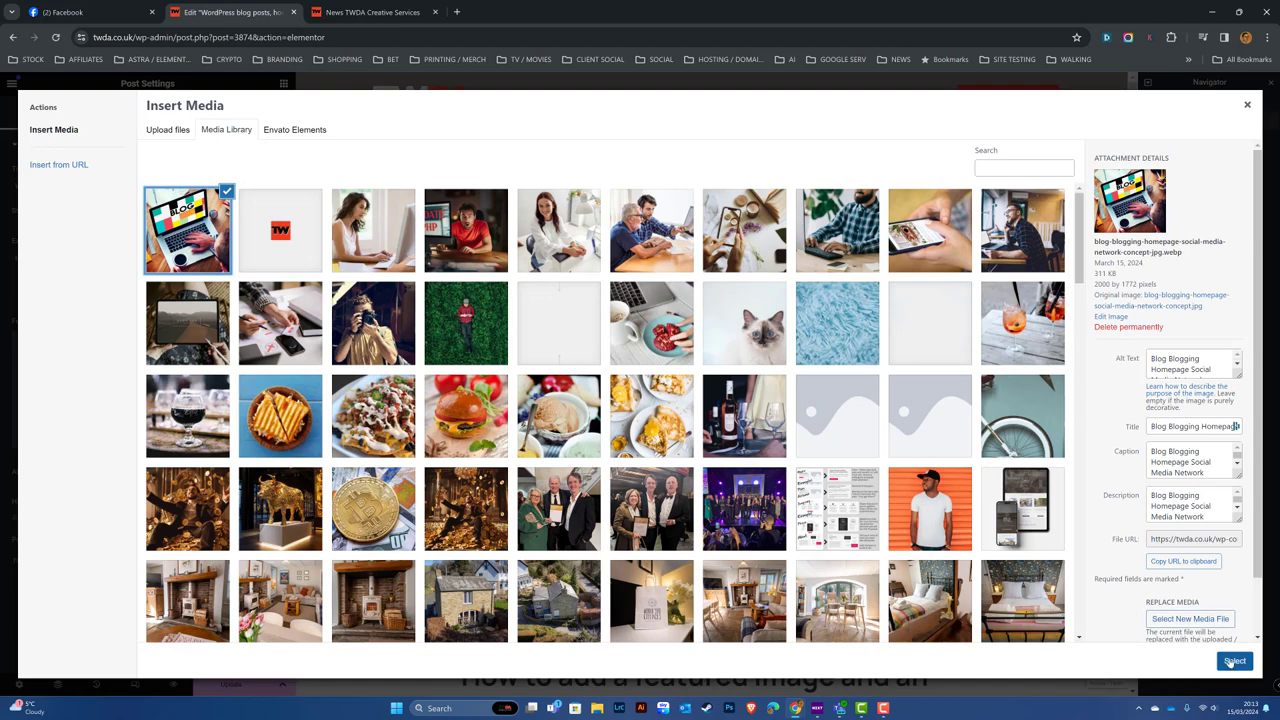
{"action": "left_click", "coordinate": [1232, 664]}
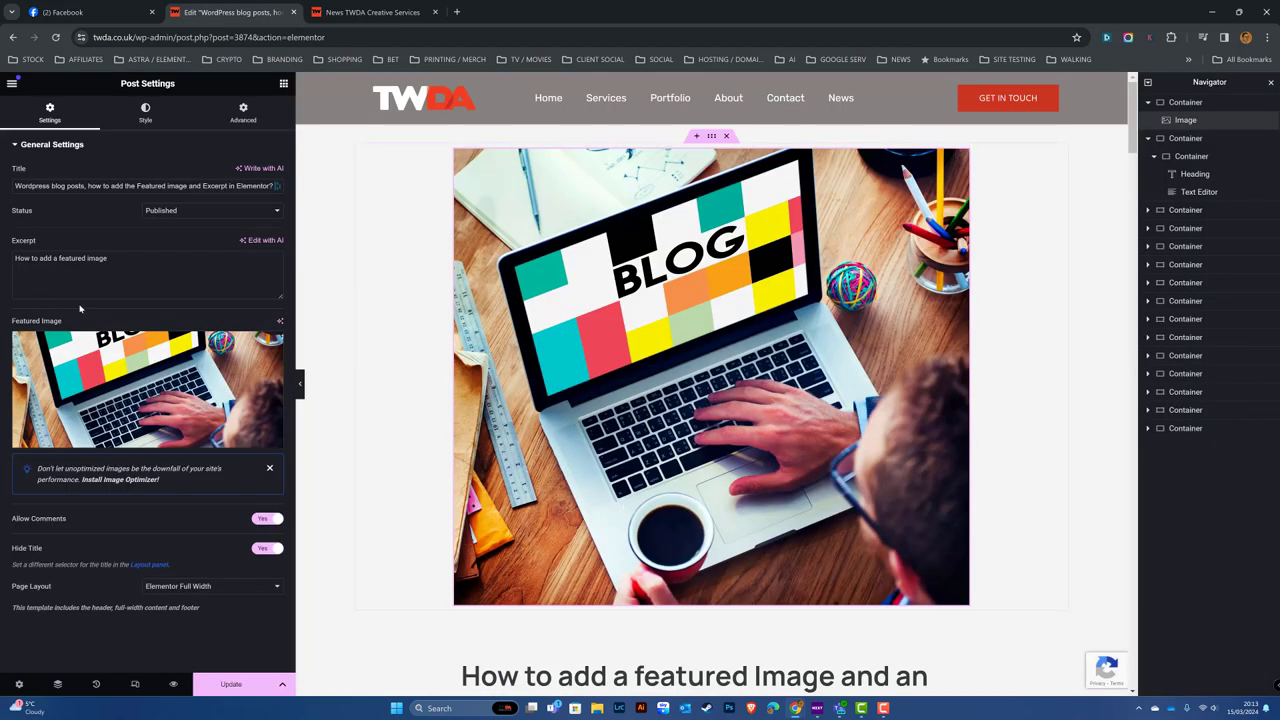
Check the new excerpt text and update the post to save it.
{"action": "left_click_drag", "start_coordinate": [127, 264], "coordinate": [14, 259]}
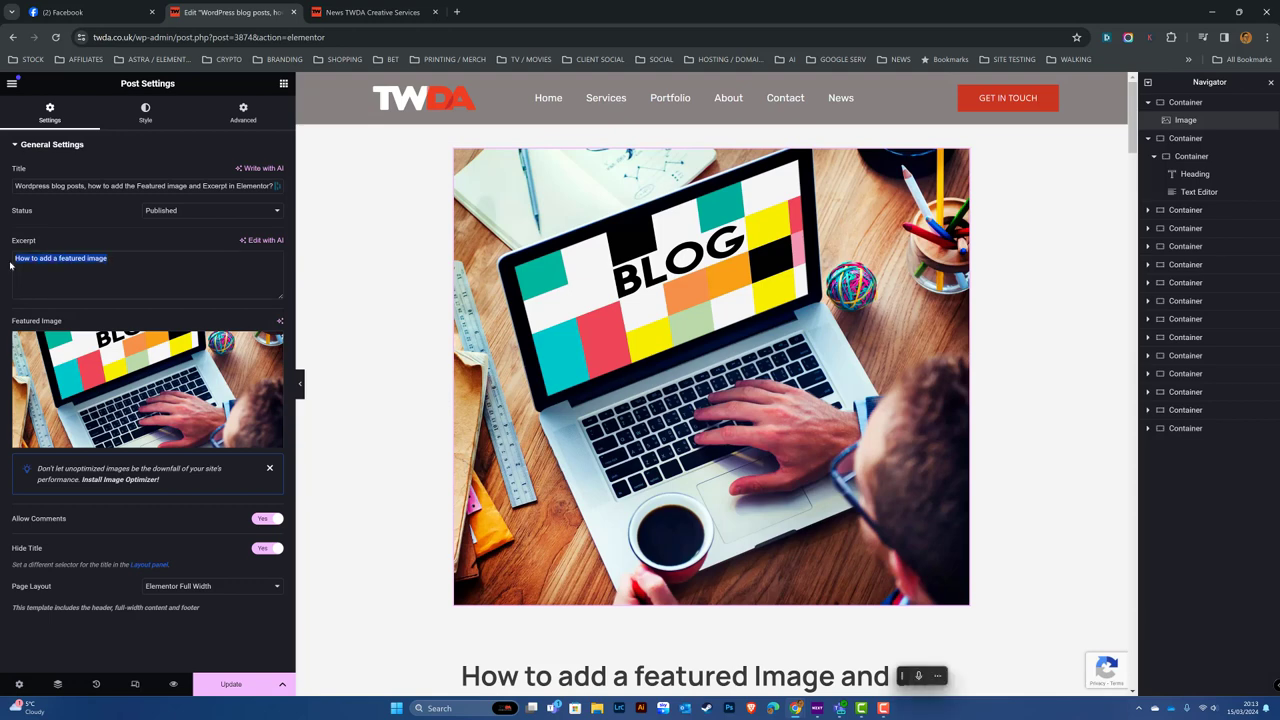
{"action": "left_click", "coordinate": [234, 686]}
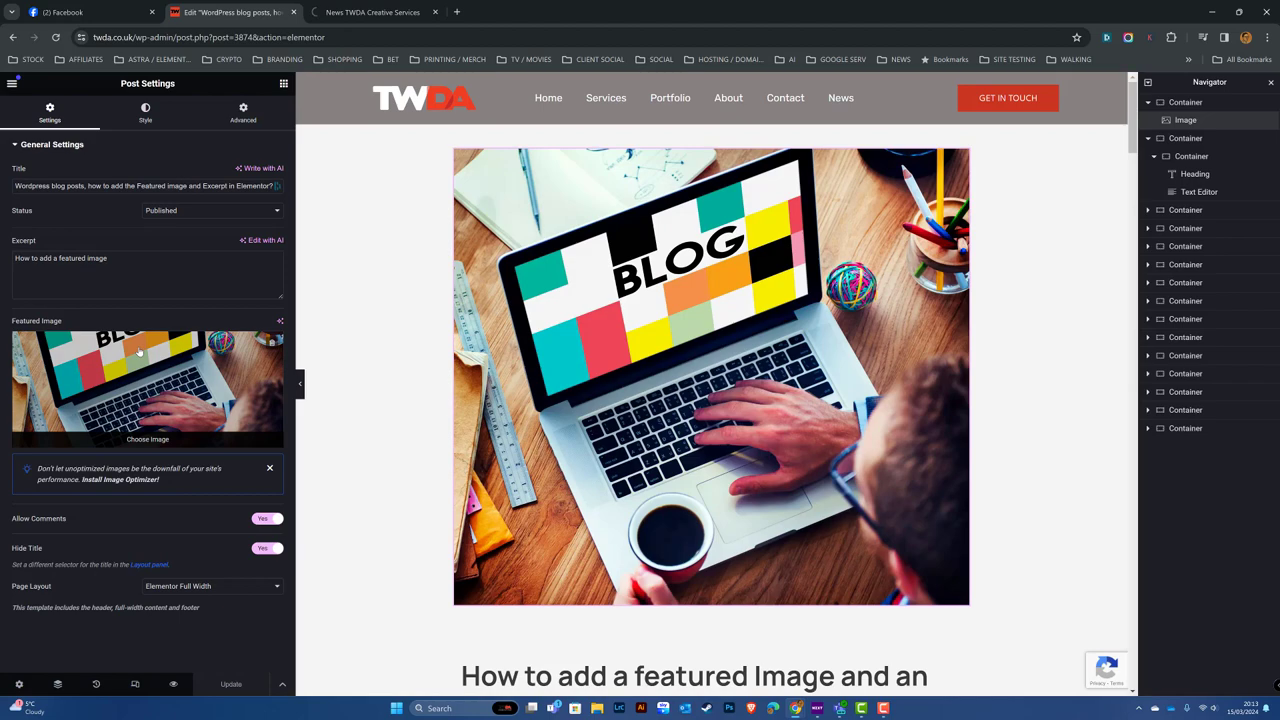
Preview the updated post in a new tab and scroll through the page.
{"action": "left_click", "coordinate": [173, 685]}
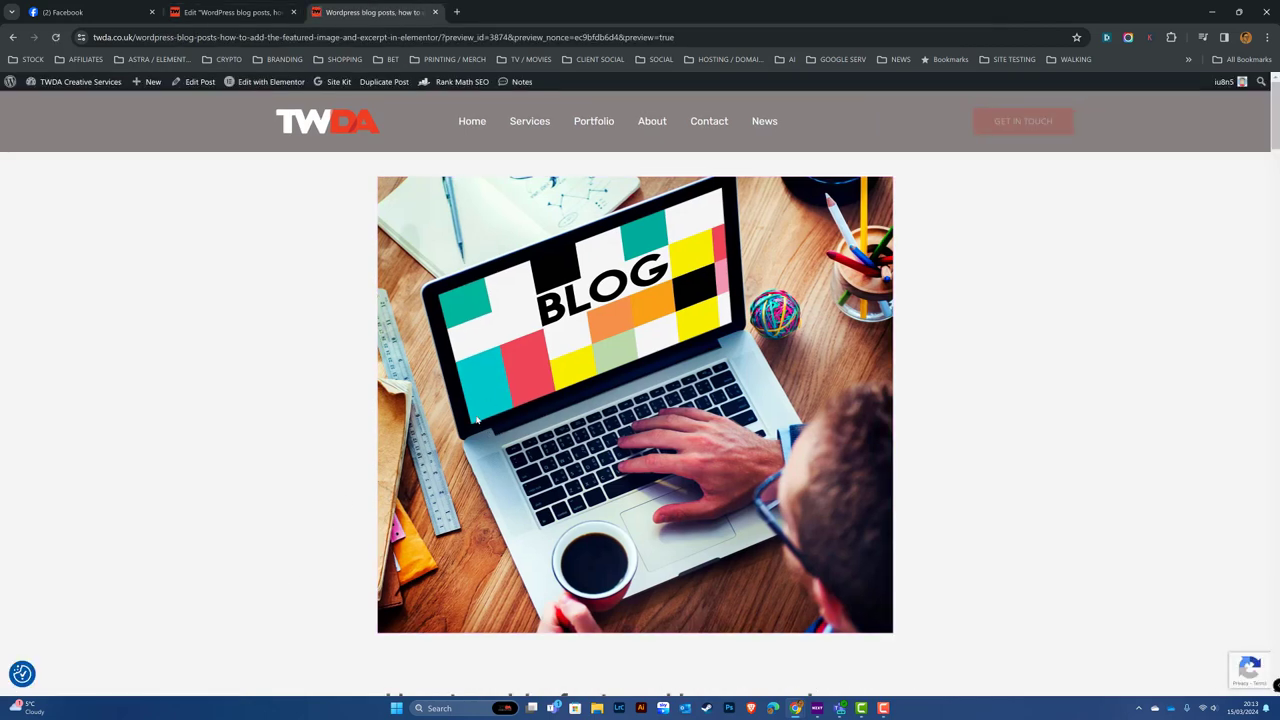
{"action": "scroll", "coordinate": [488, 415], "scroll_direction": "down", "scroll_amount": 5}
{"action": "scroll", "coordinate": [490, 405], "scroll_direction": "down", "scroll_amount": 5}
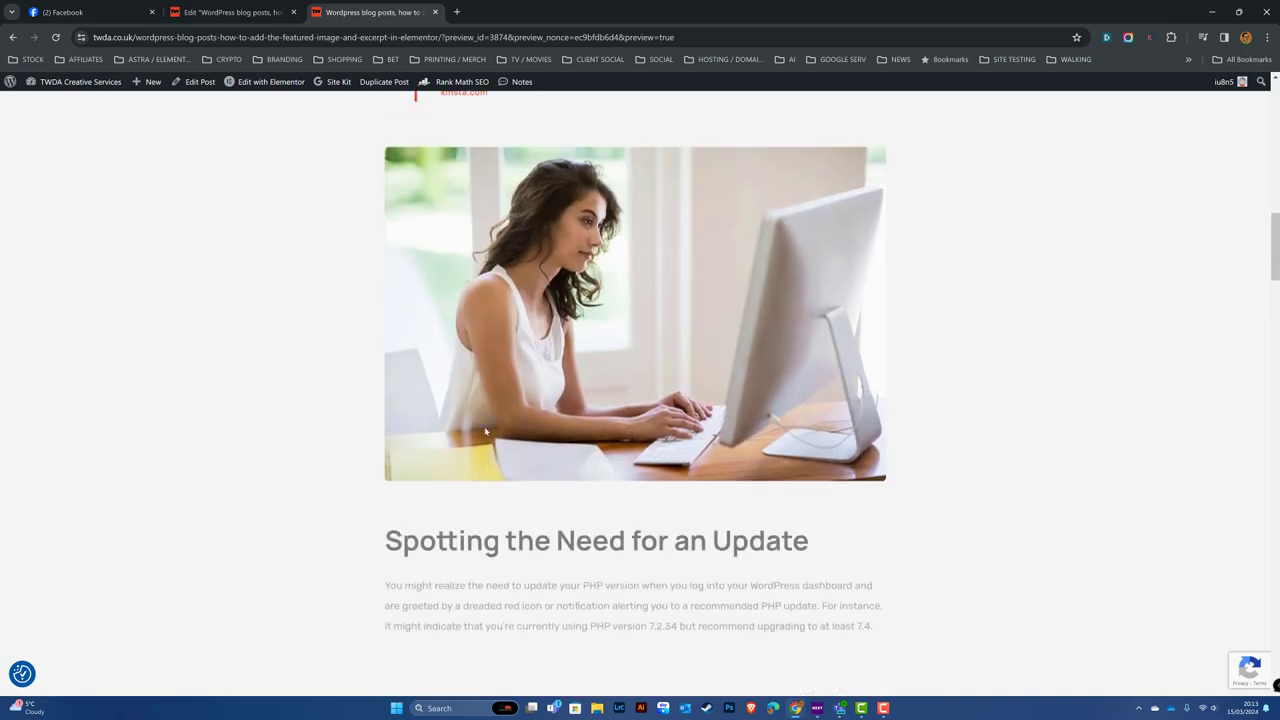
{"action": "scroll", "coordinate": [486, 420], "scroll_direction": "up", "scroll_amount": 9}
{"action": "scroll", "coordinate": [487, 413], "scroll_direction": "up", "scroll_amount": 3}
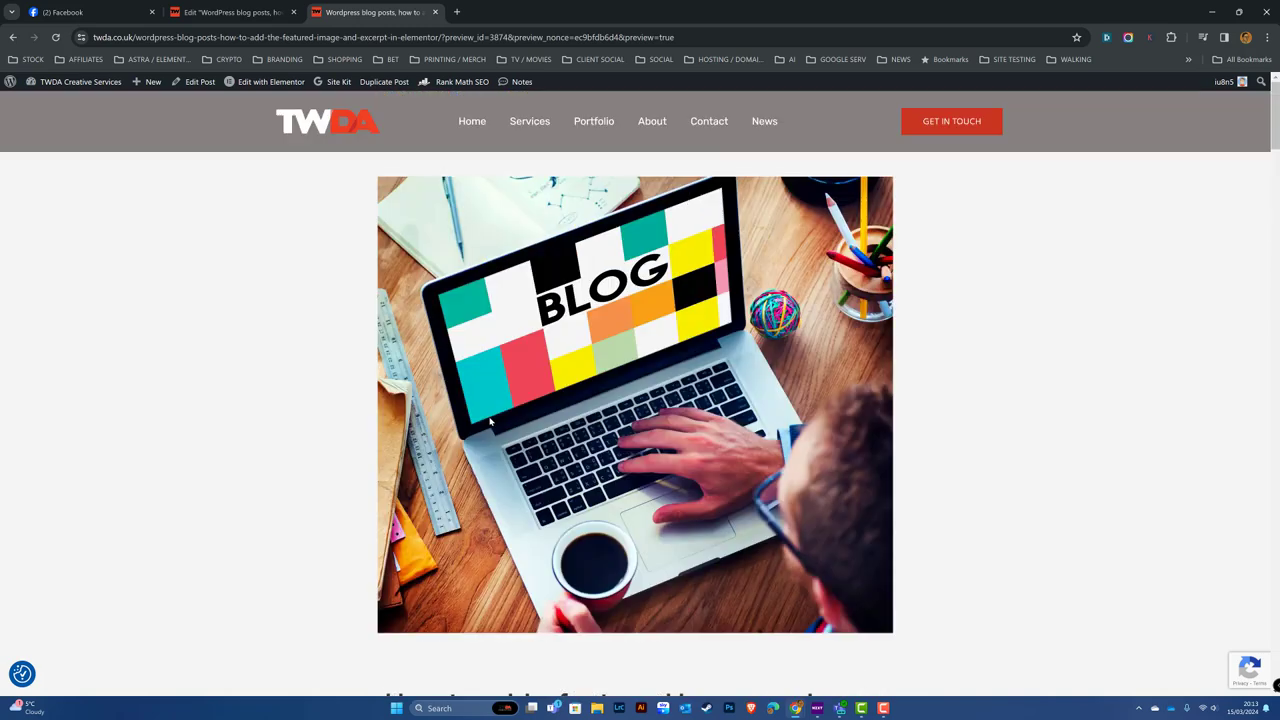
On the News page, verify the card's BLOG image and 'How to add a featured image' excerpt, then go back to the editor.
{"action": "left_click", "coordinate": [765, 122]}
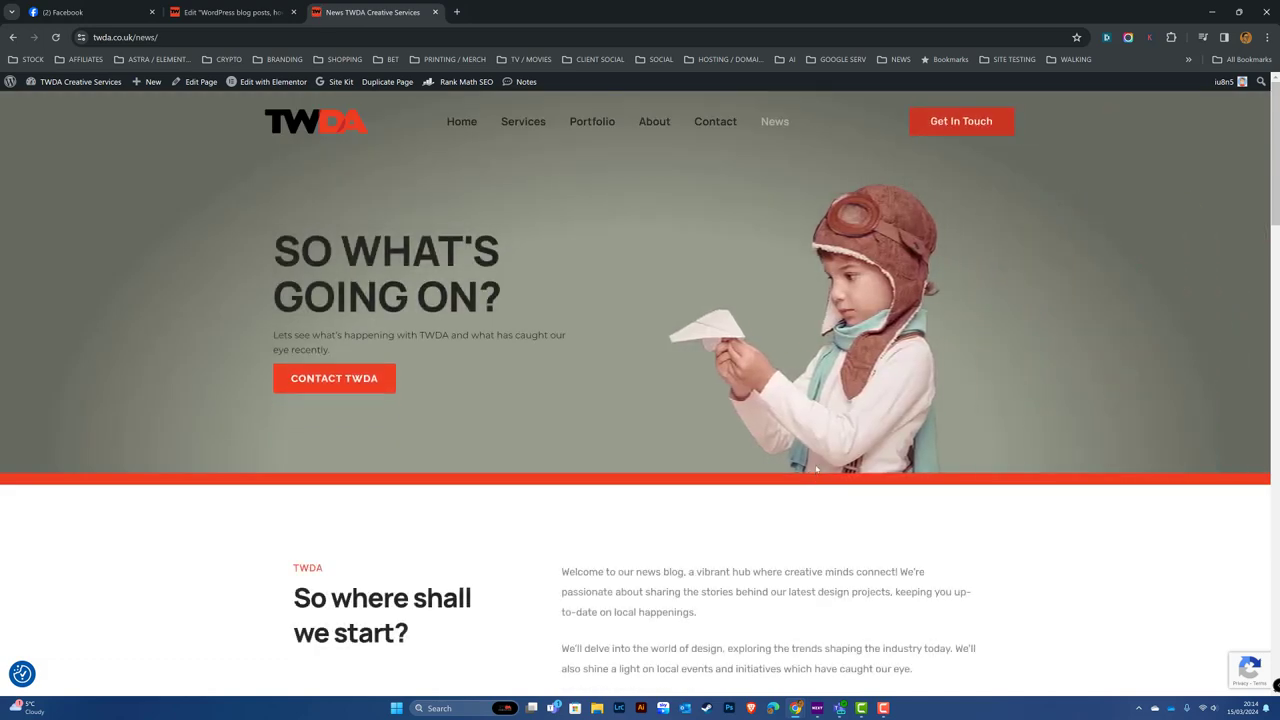
{"action": "scroll", "coordinate": [619, 372], "scroll_direction": "down", "scroll_amount": 7}
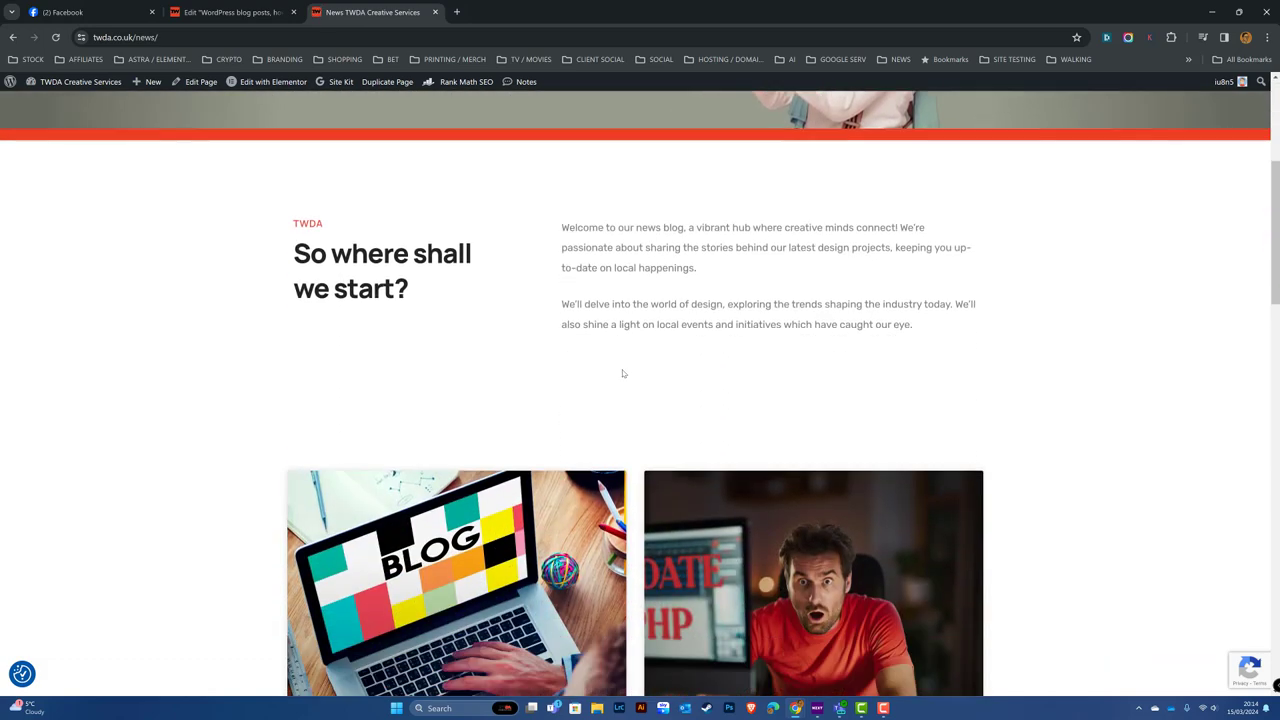
{"action": "scroll", "coordinate": [620, 375], "scroll_direction": "up", "scroll_amount": 1}
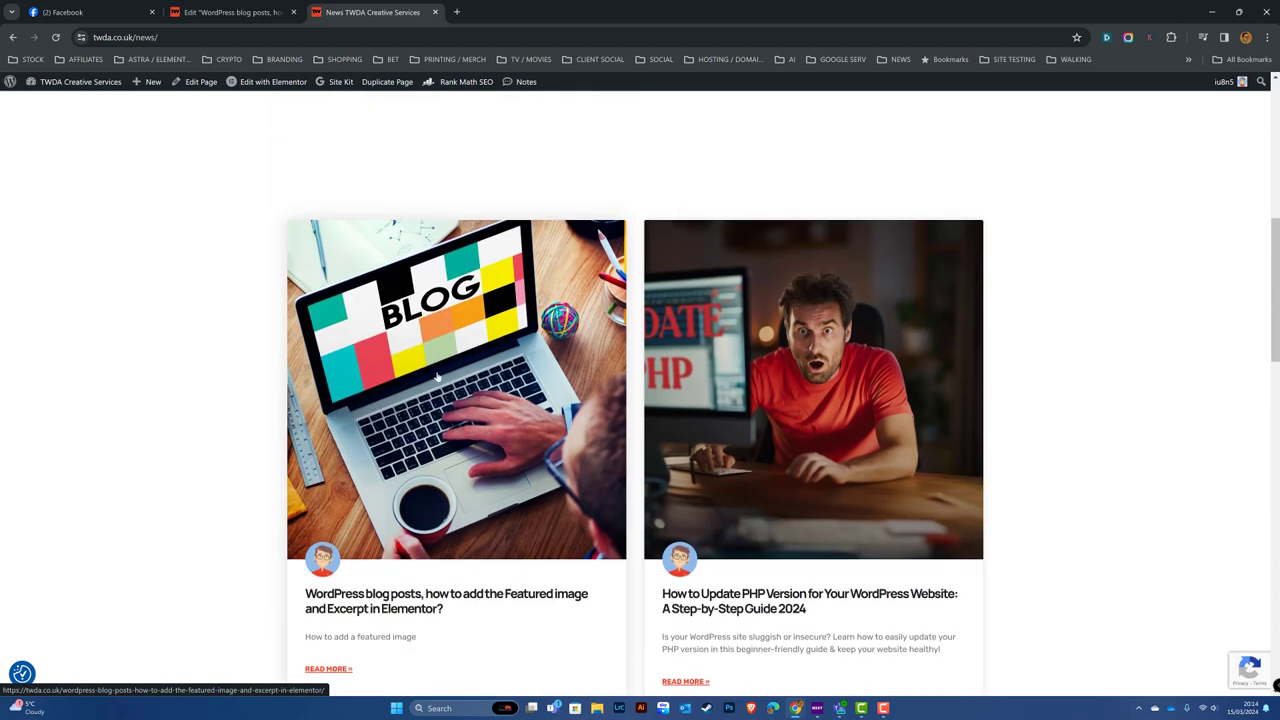
{"action": "scroll", "coordinate": [437, 376], "scroll_direction": "down", "scroll_amount": 2}
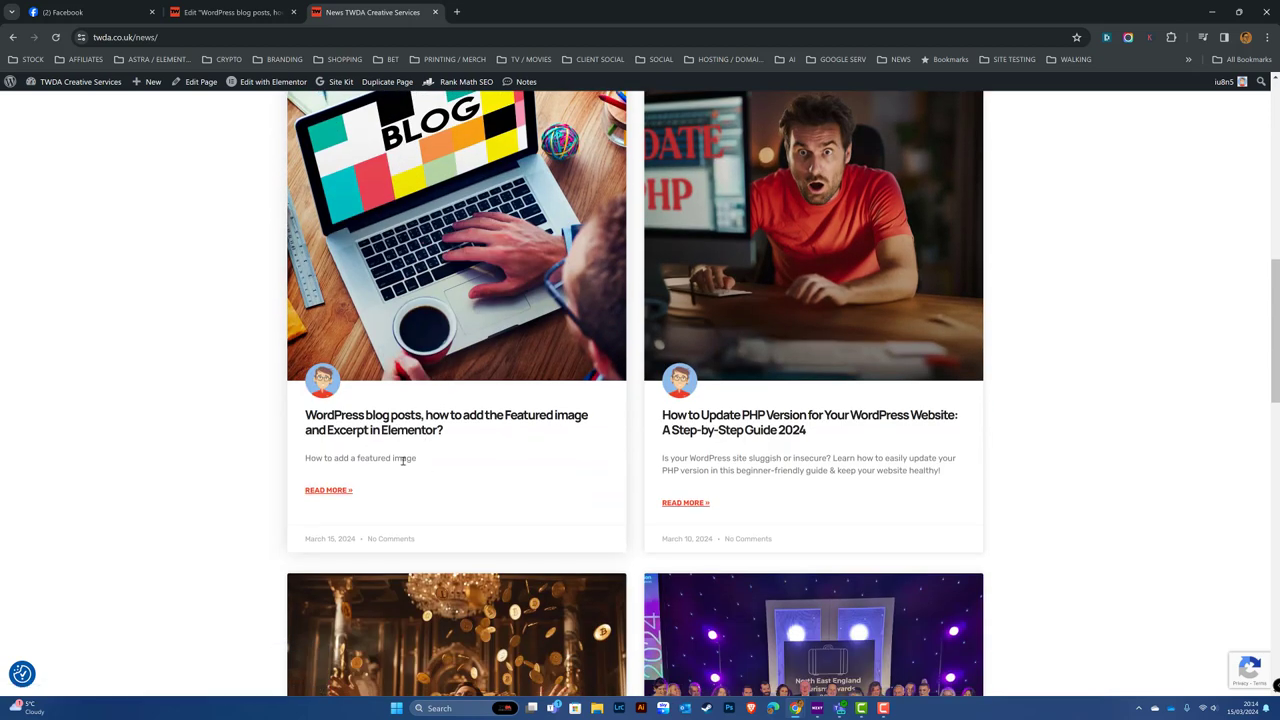
{"action": "left_click_drag", "start_coordinate": [416, 458], "coordinate": [303, 458]}
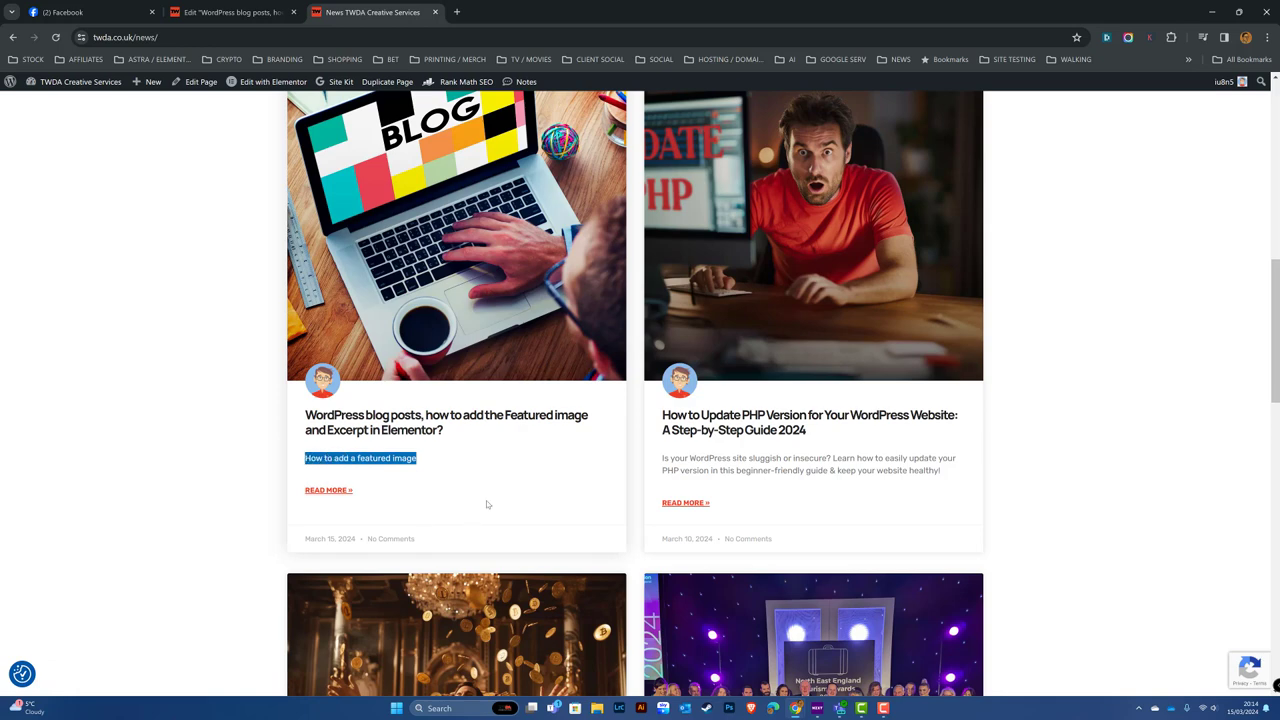
{"action": "left_click", "coordinate": [266, 16]}
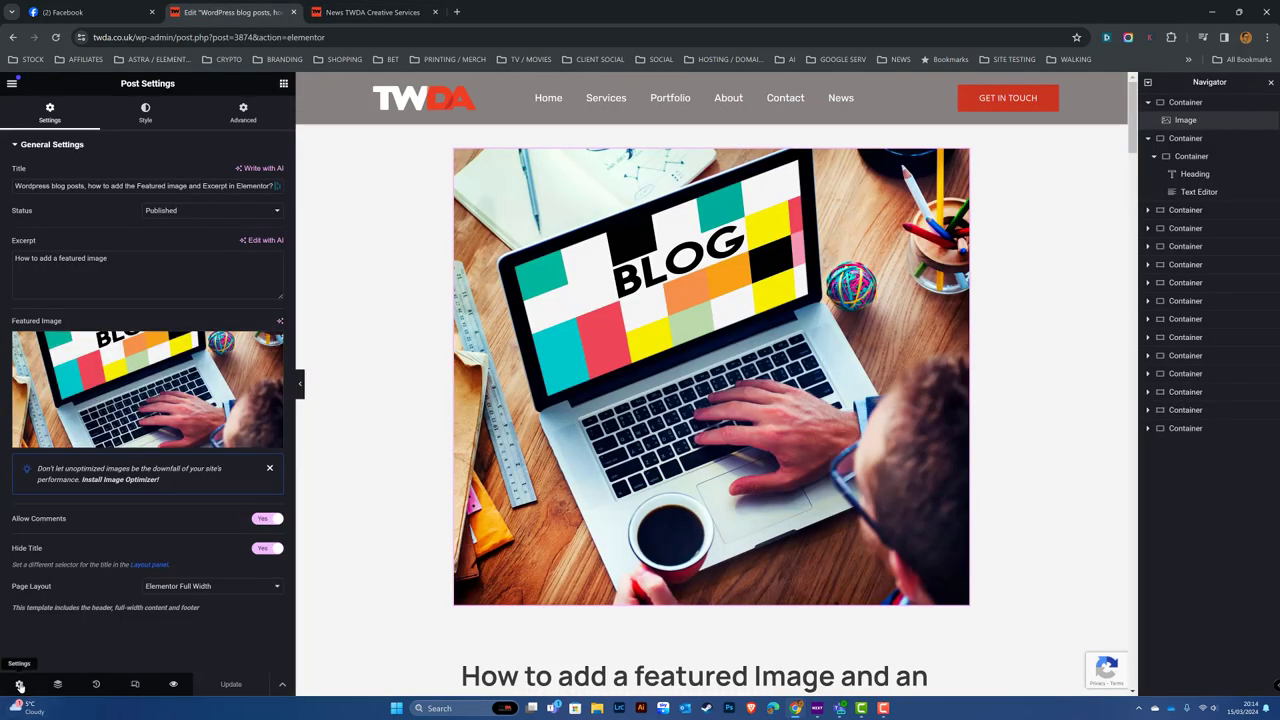
{"action": "left_click", "coordinate": [145, 268]}
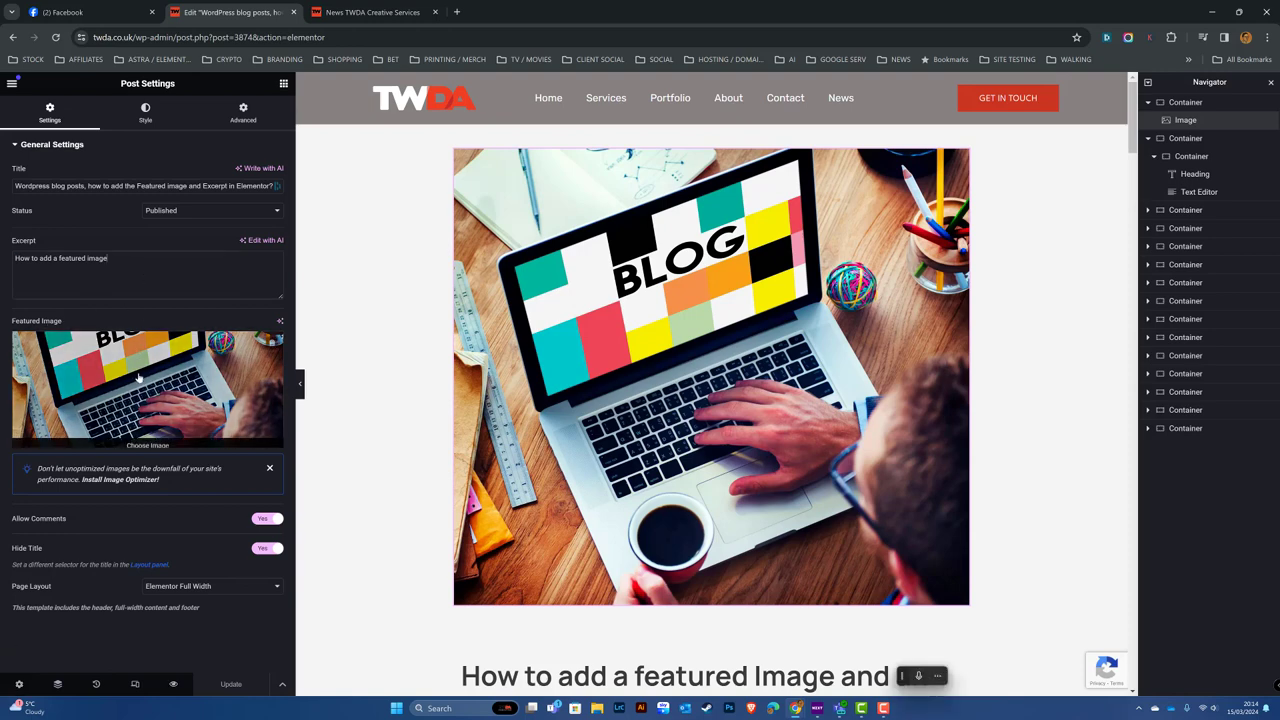